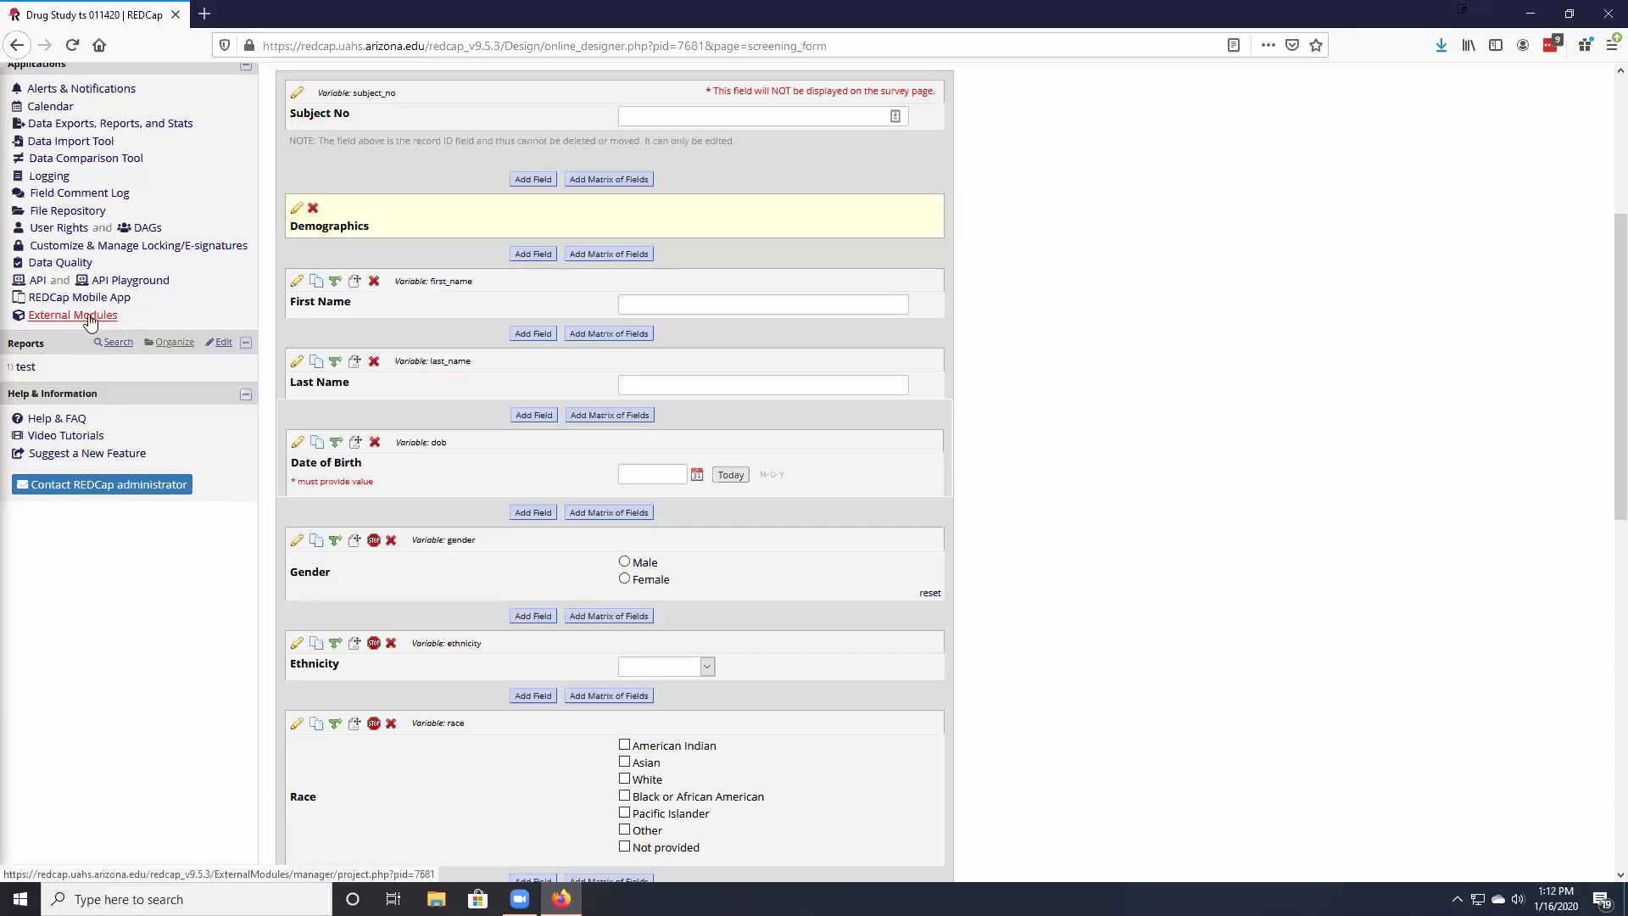
- Open External Modules for the Drug Study ts 011420 project and browse the Available Modules list
{"action": "left_click", "coordinate": [84, 316]}
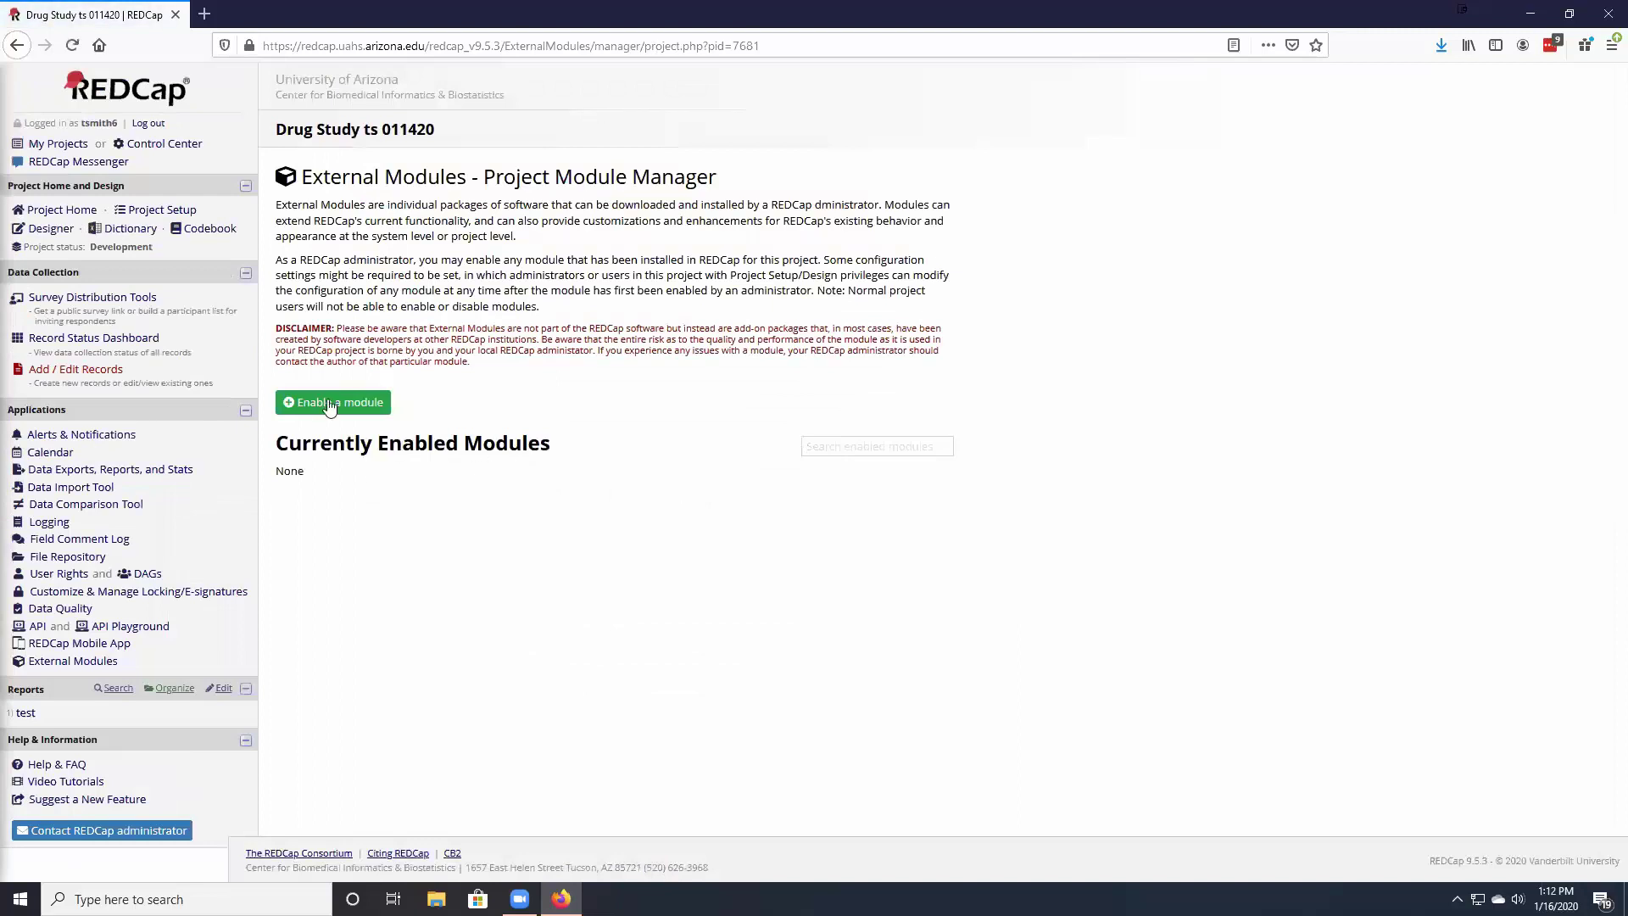
{"action": "left_click", "coordinate": [354, 410]}
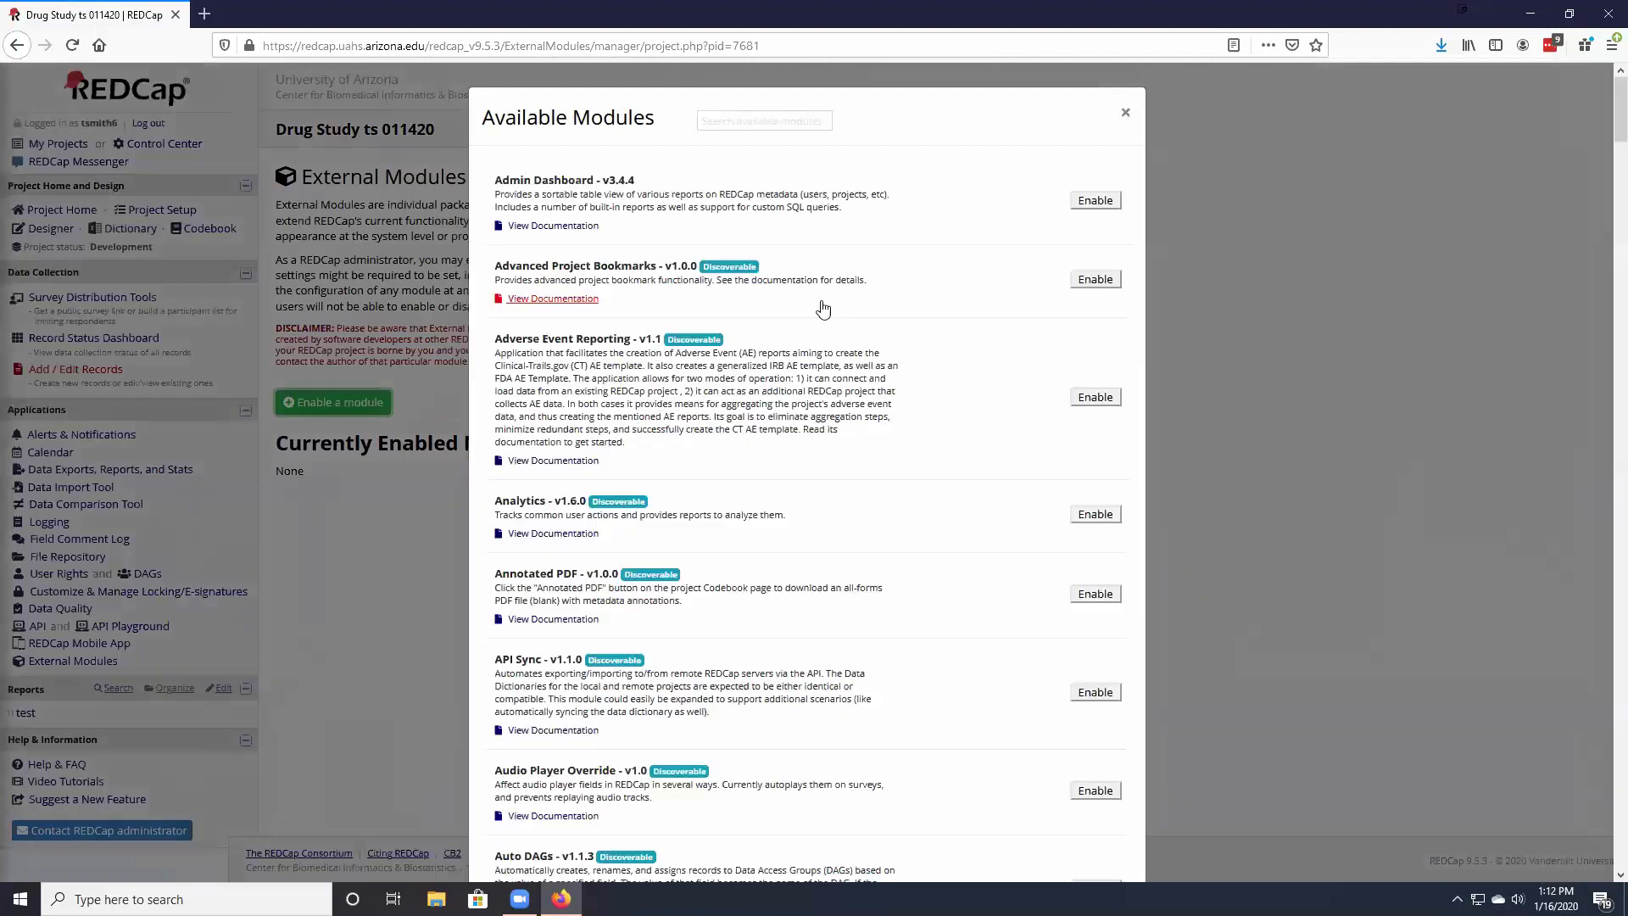
{"action": "scroll", "coordinate": [823, 310], "scroll_direction": "down", "scroll_amount": 6}
{"action": "scroll", "coordinate": [820, 318], "scroll_direction": "down", "scroll_amount": 4}
{"action": "scroll", "coordinate": [819, 326], "scroll_direction": "down", "scroll_amount": 3}
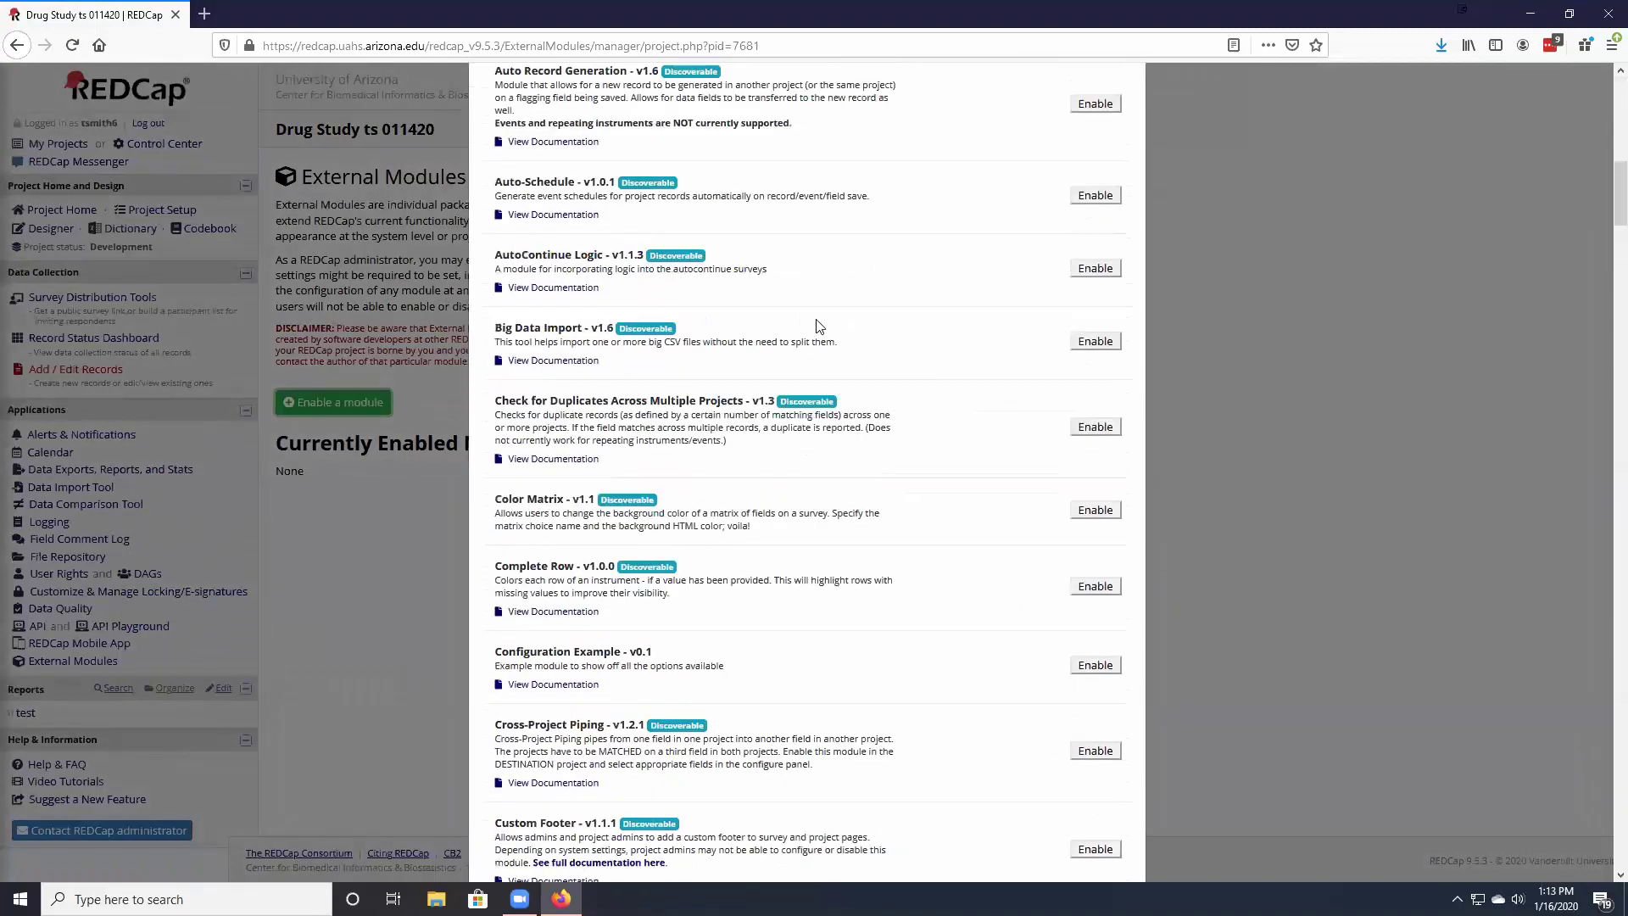
{"action": "scroll", "coordinate": [817, 323], "scroll_direction": "down", "scroll_amount": 4}
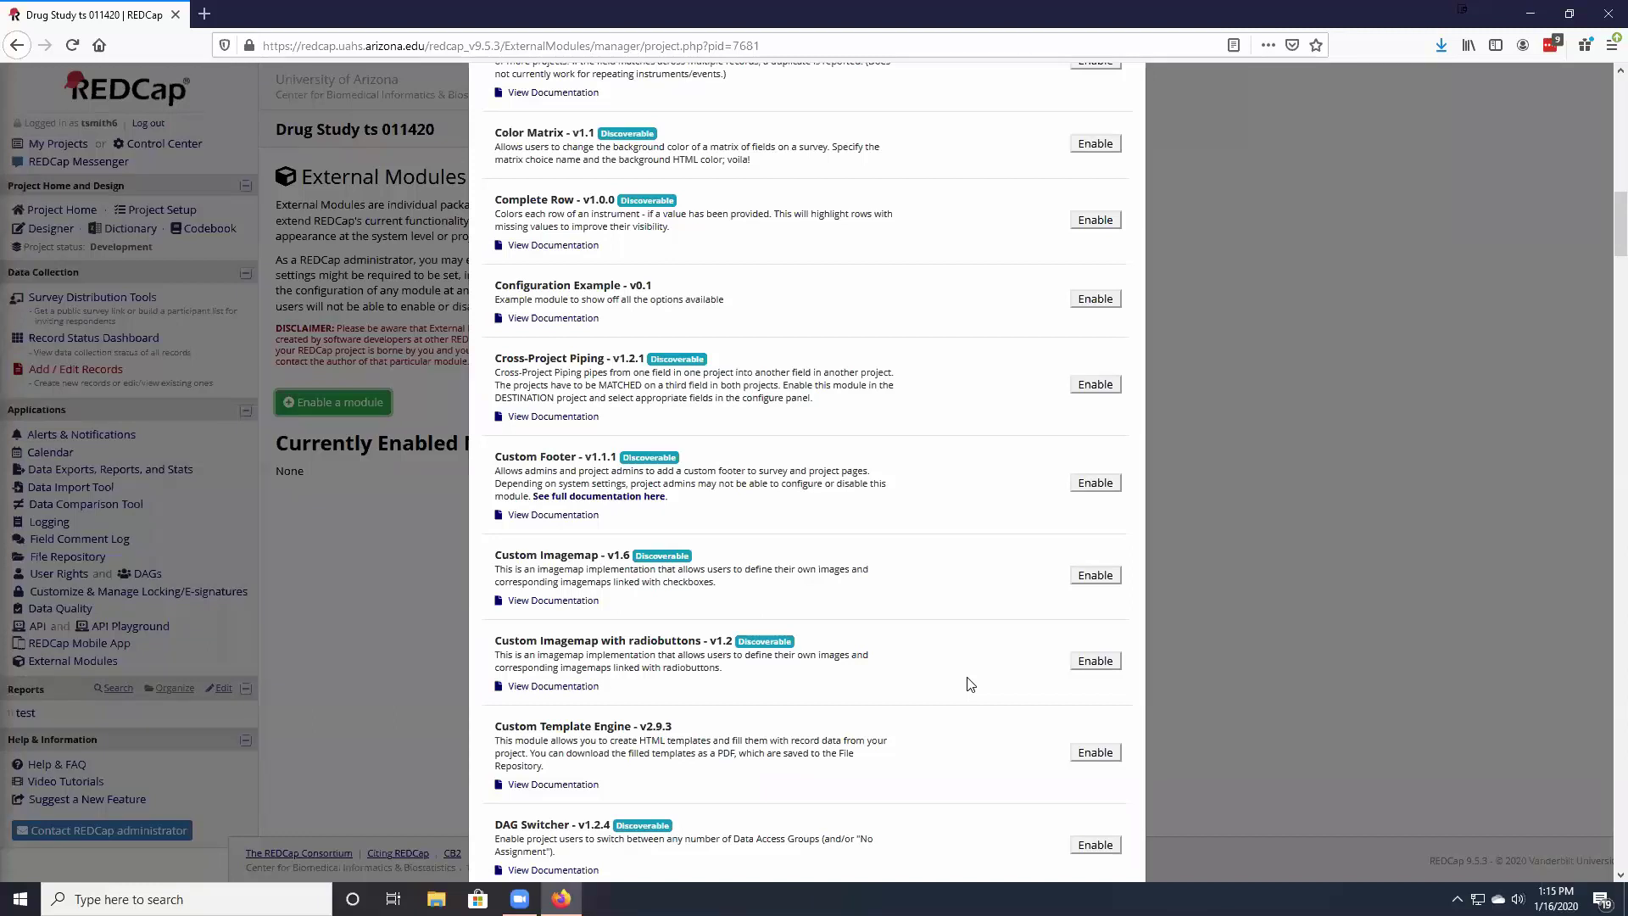
{"action": "scroll", "coordinate": [715, 767], "scroll_direction": "down", "scroll_amount": 1}
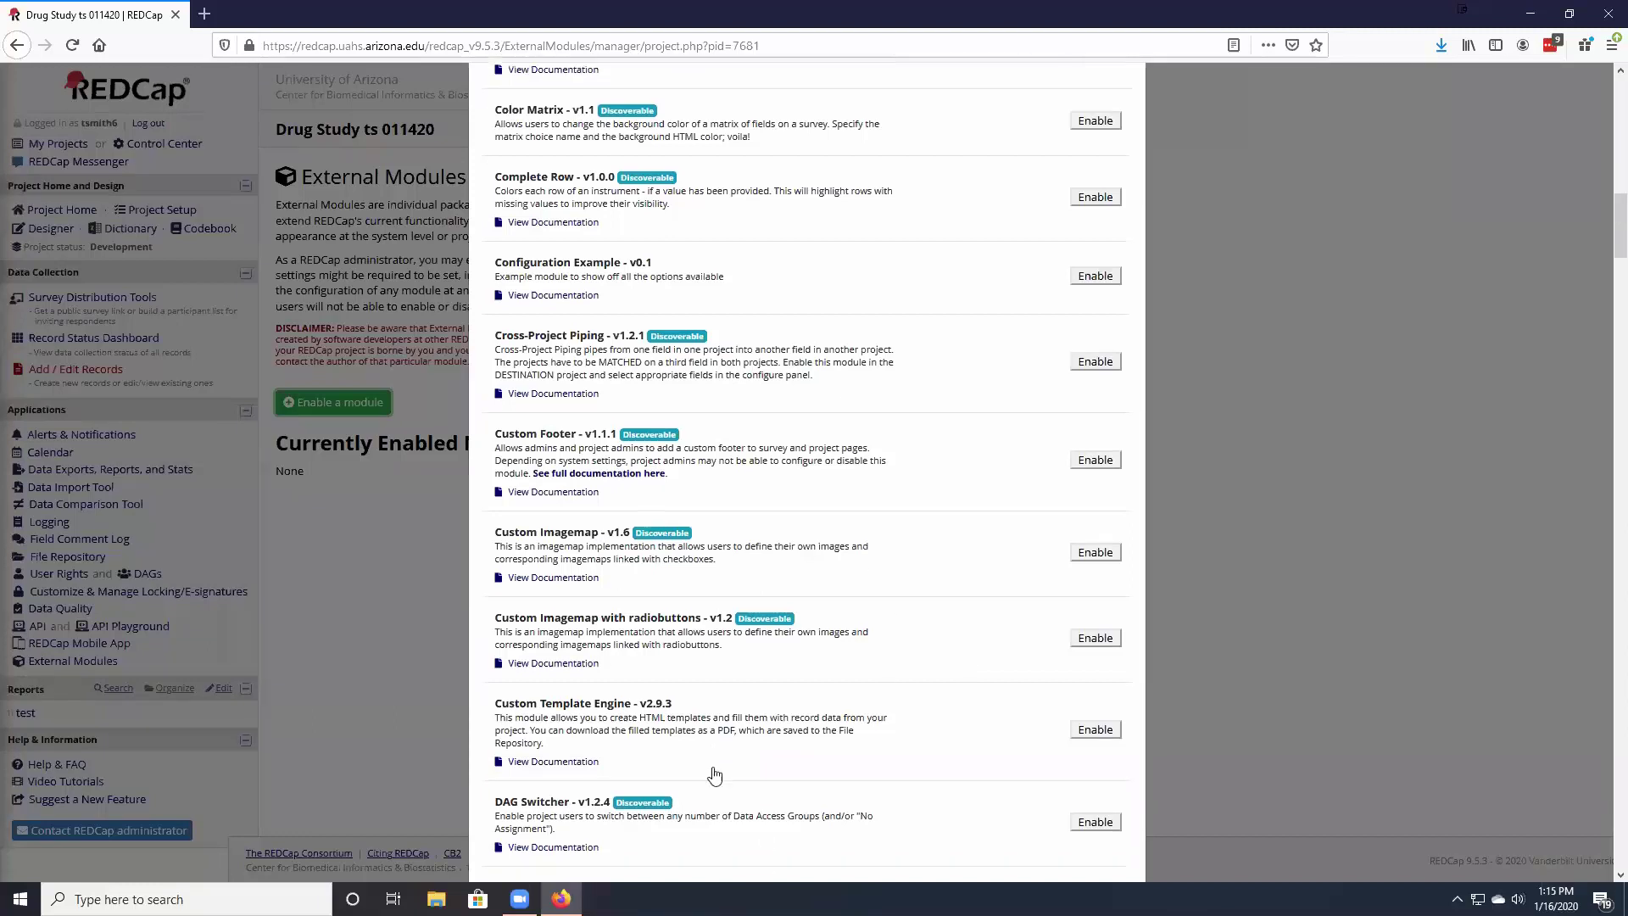
{"action": "scroll", "coordinate": [711, 762], "scroll_direction": "down", "scroll_amount": 4}
{"action": "scroll", "coordinate": [712, 761], "scroll_direction": "down", "scroll_amount": 4}
{"action": "scroll", "coordinate": [712, 762], "scroll_direction": "up", "scroll_amount": 5}
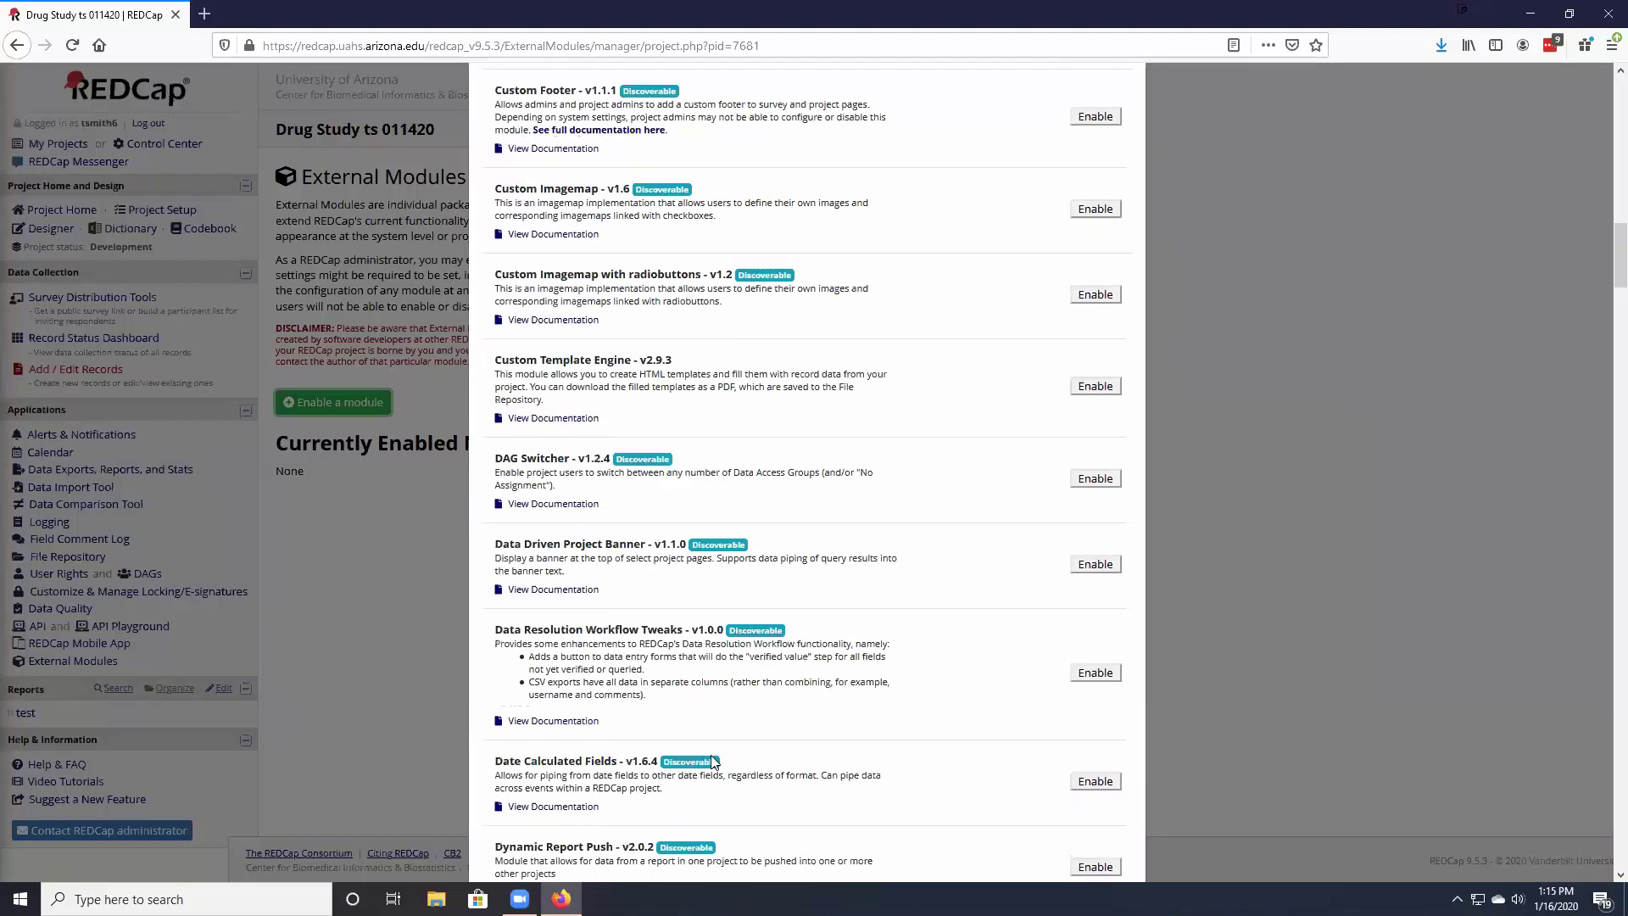